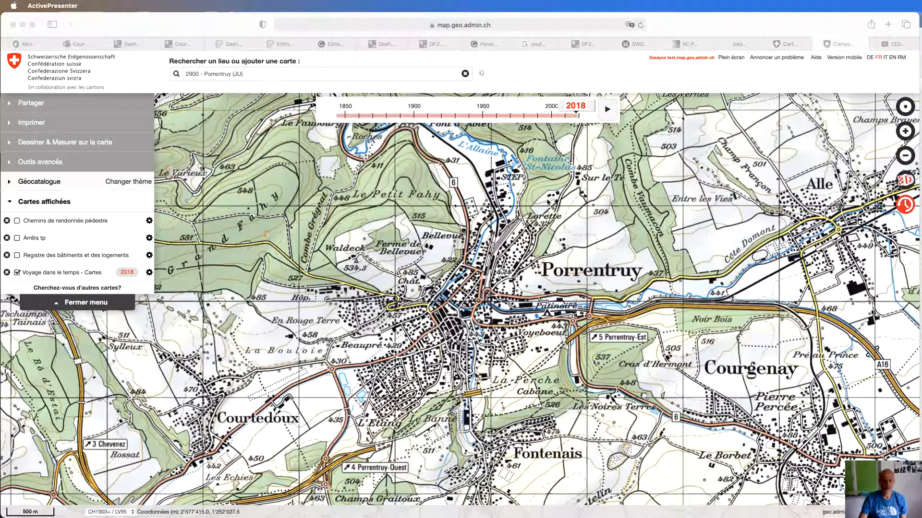
- Turn off the time-travel map layer over Porrentruy and collapse the side menu to leave the base map
click(476, 306)
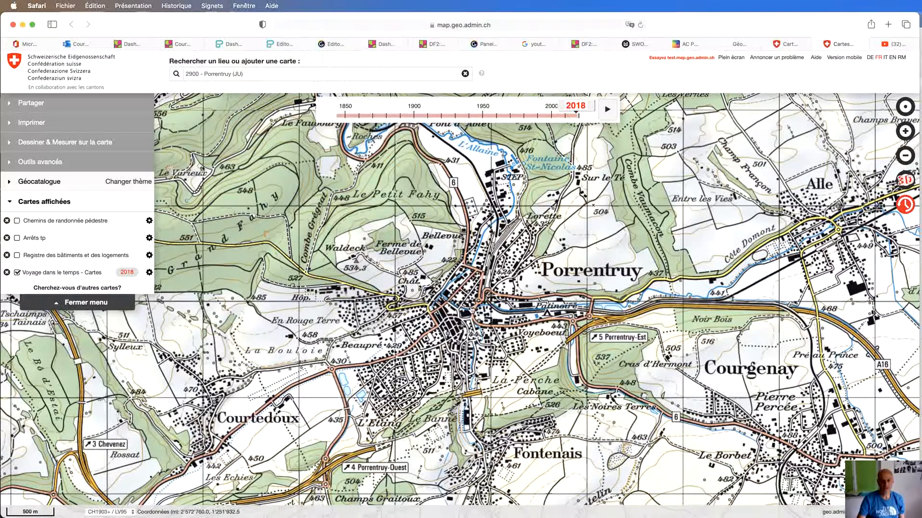
mouse_move(472, 312)
mouse_down()
mouse_move(473, 298)
mouse_move(466, 302)
mouse_up()
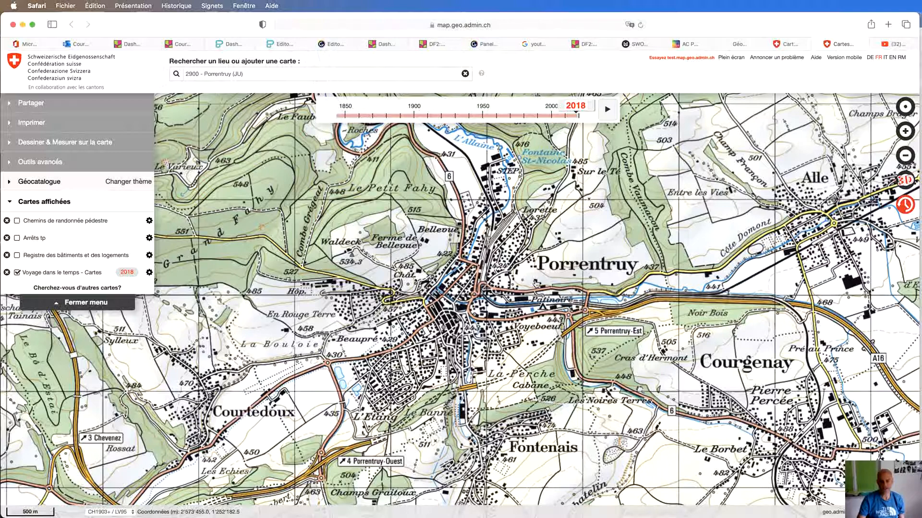
mouse_move(840, 480)
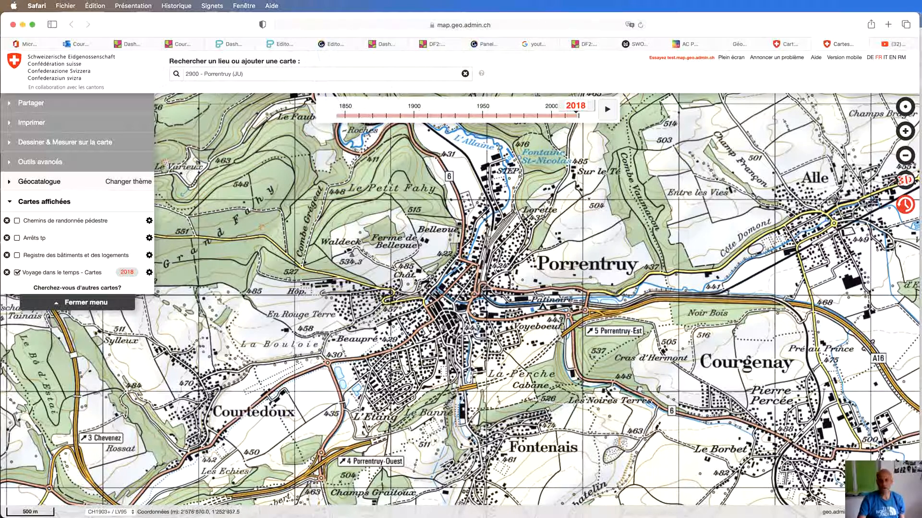
click(905, 205)
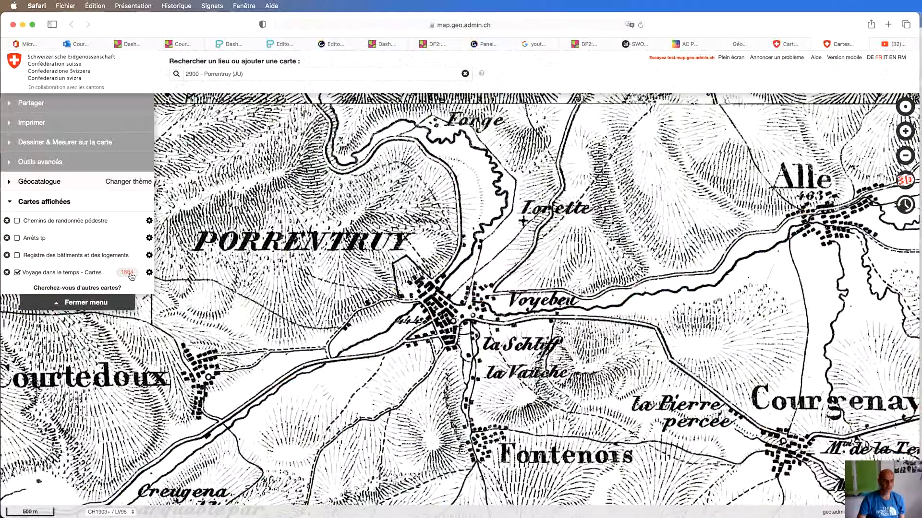
click(18, 272)
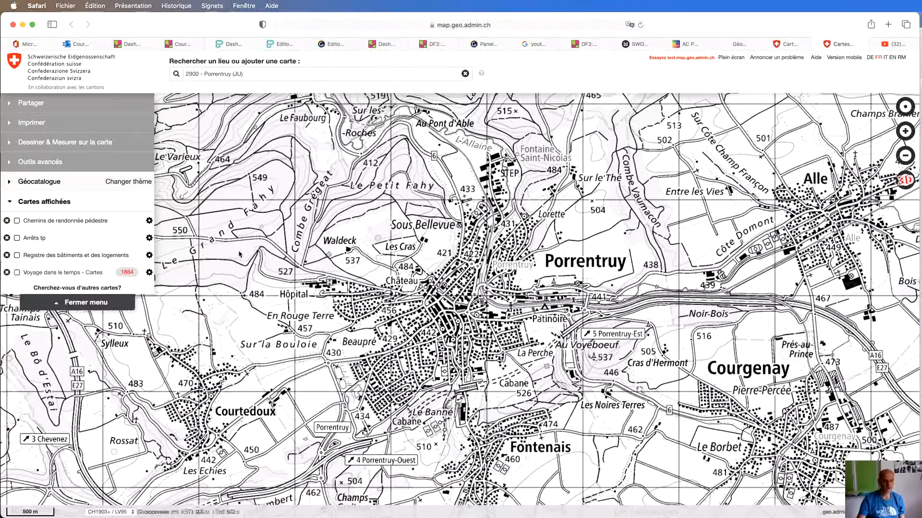
click(94, 304)
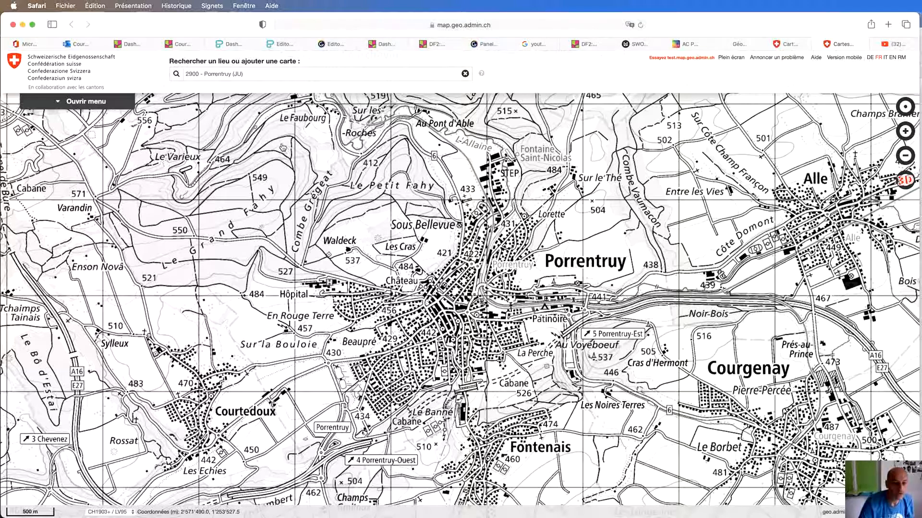
- Capture the map area around Porrentruy as a screenshot and save it without any annotation
drag(277, 139, 668, 435)
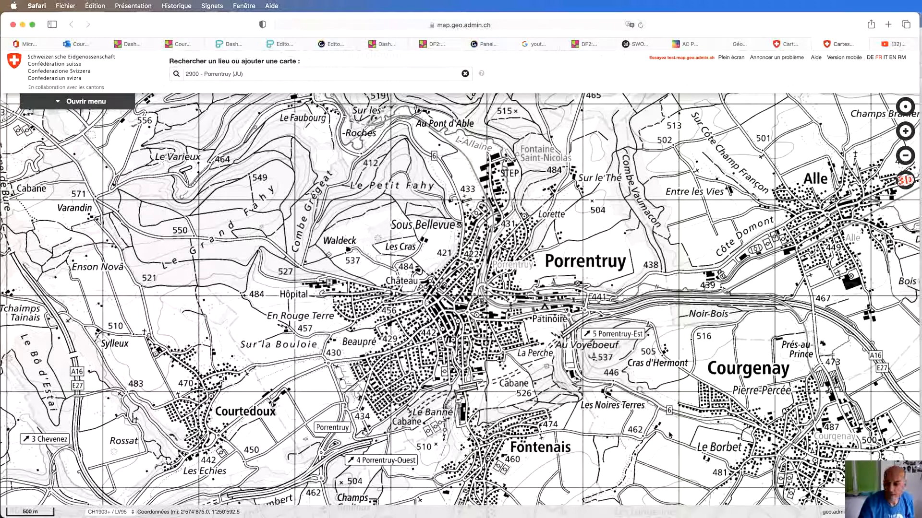
click(877, 485)
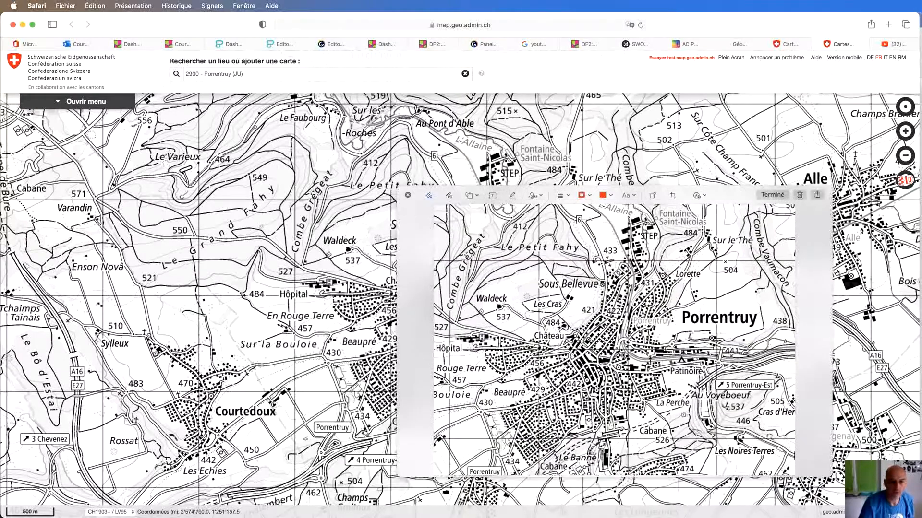
mouse_move(605, 283)
mouse_down()
mouse_move(533, 264)
mouse_move(475, 227)
mouse_up()
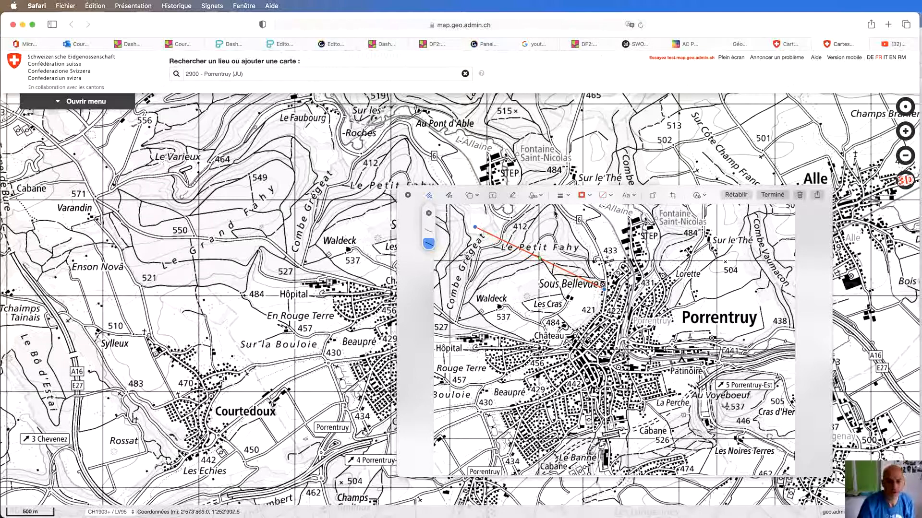
click(745, 197)
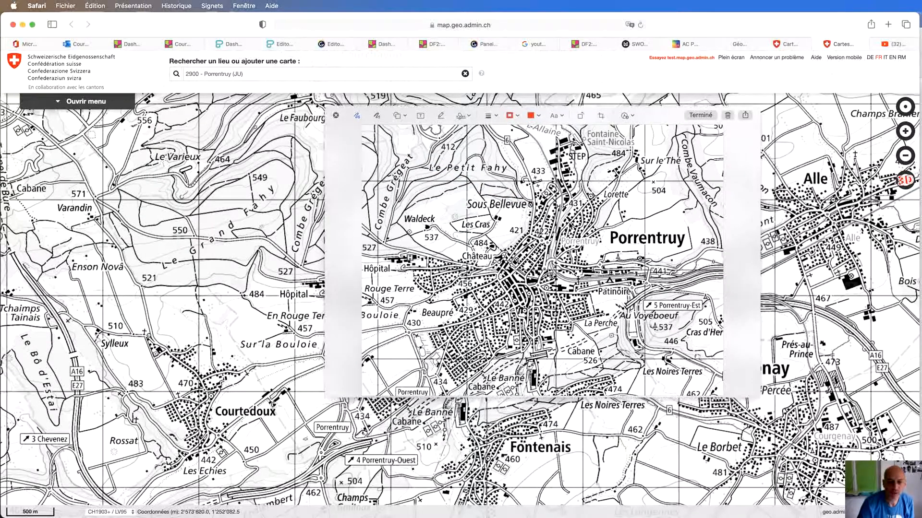
click(713, 115)
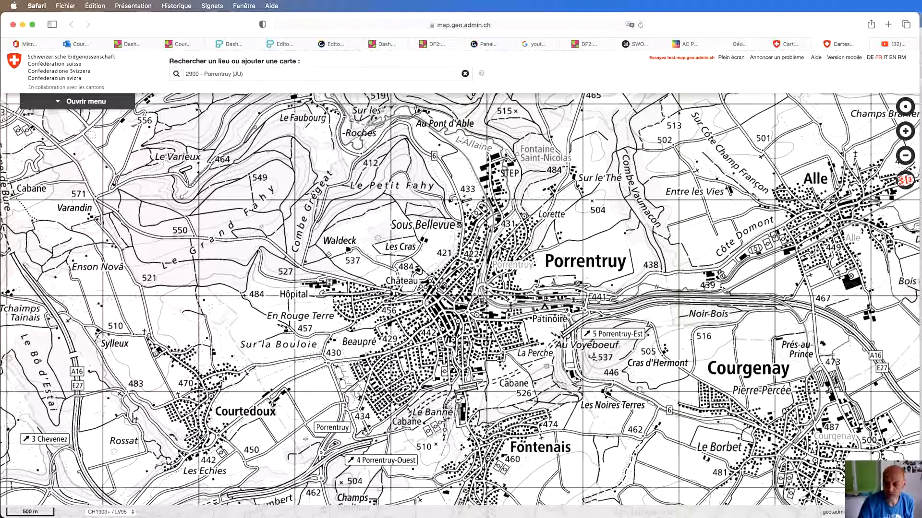
- Switch to Word, bring up the Porrentruy spatial evolution document and remove the extra space before 2018 in the legend
key(super+Tab)
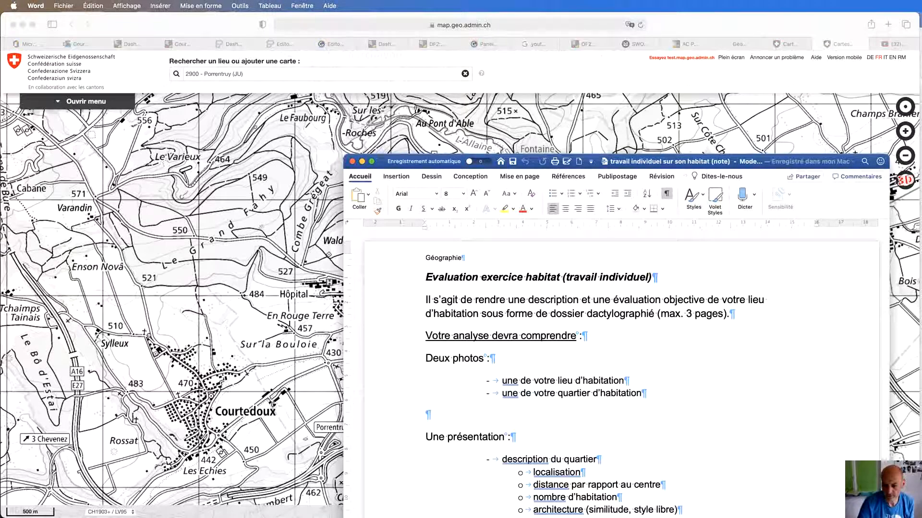
click(362, 162)
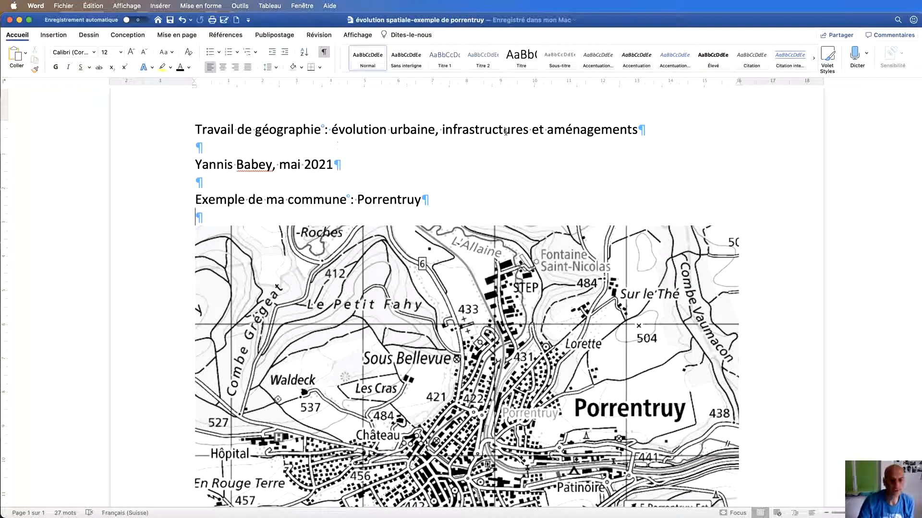
scroll(407, 235, down, 1)
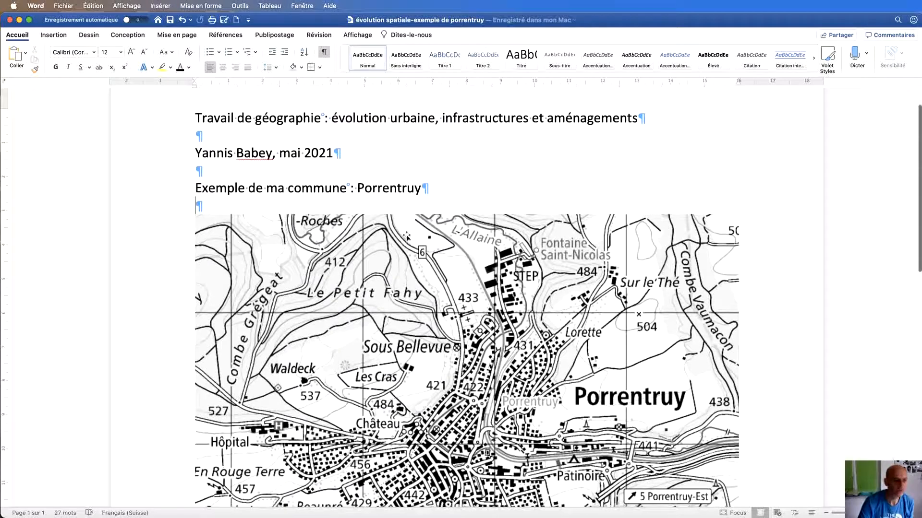
scroll(320, 239, down, 2)
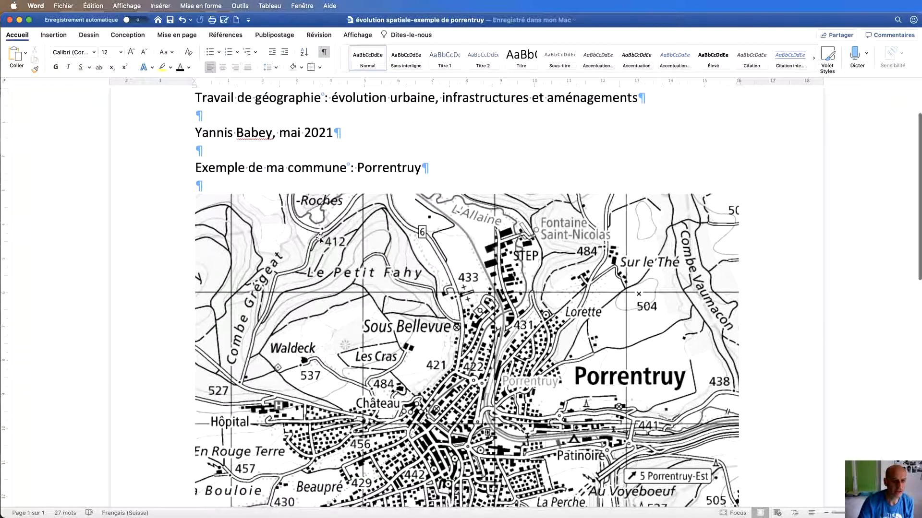
scroll(368, 209, down, 1)
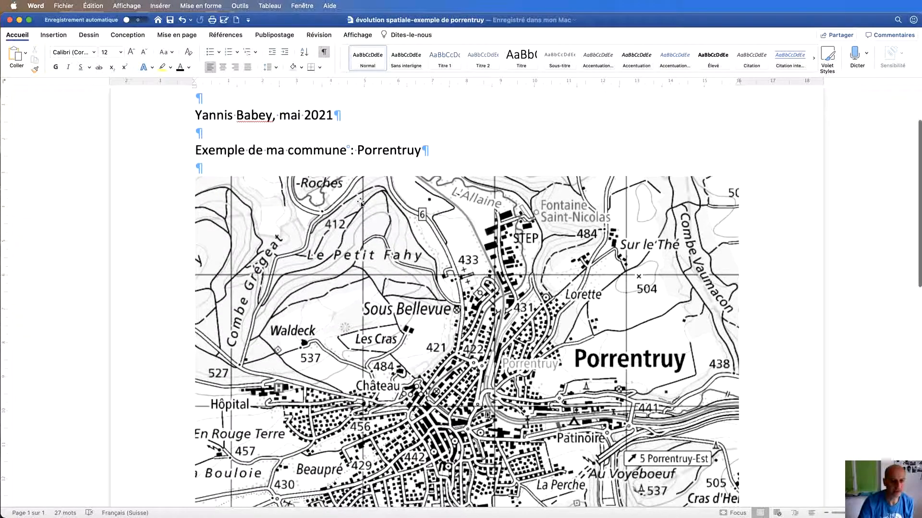
scroll(423, 206, down, 7)
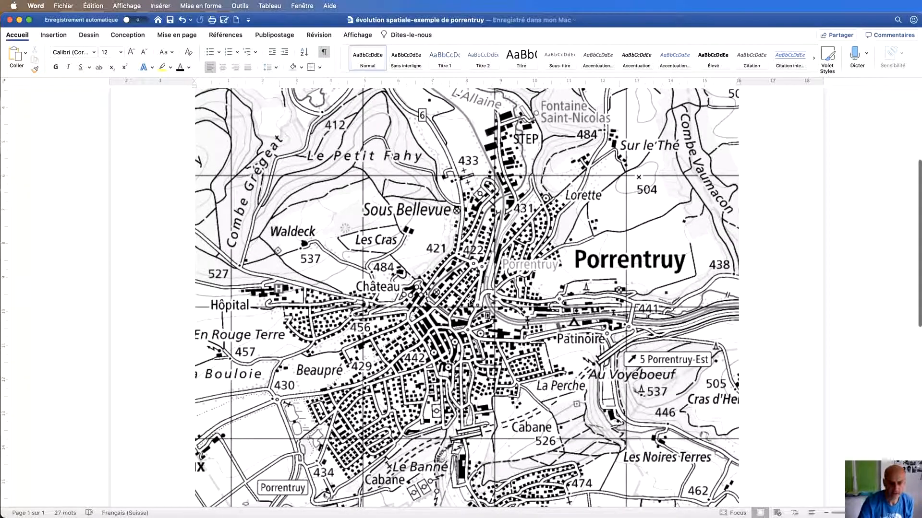
scroll(472, 337, down, 2)
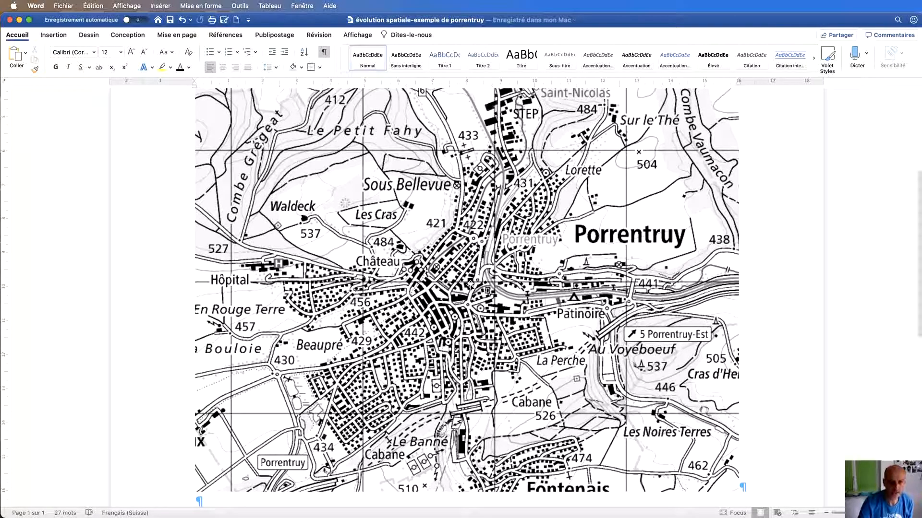
scroll(470, 285, down, 1)
scroll(471, 284, down, 10)
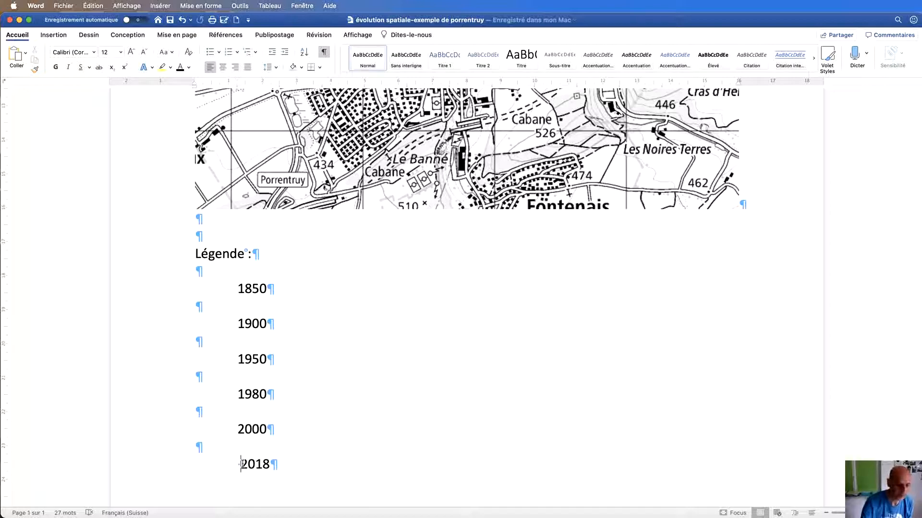
key(BackSpace)
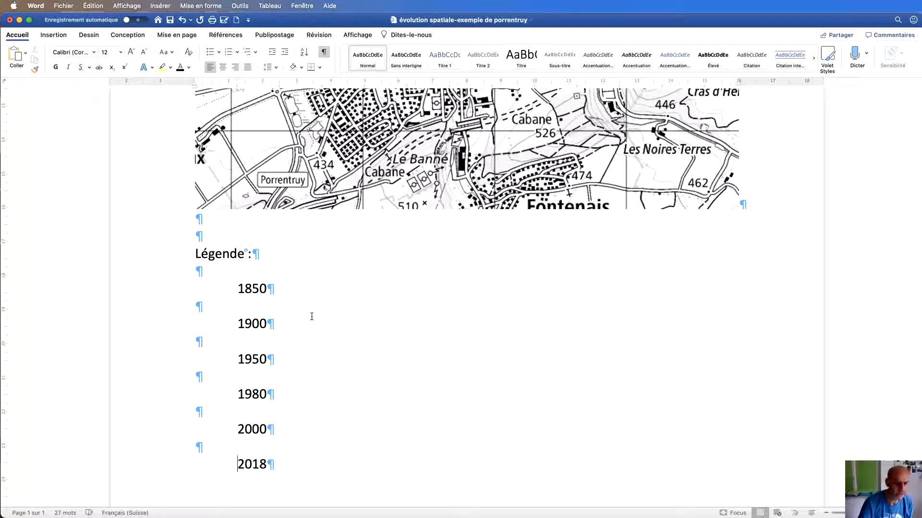
- Outline Porrentruy's old town south-east of the Château on the map with the red highlighter and fill it in
scroll(302, 311, up, 5)
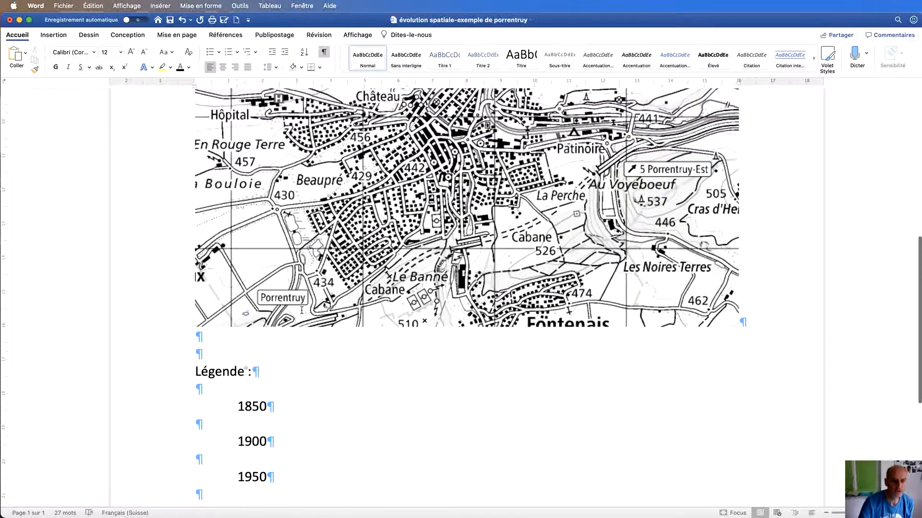
scroll(301, 311, up, 7)
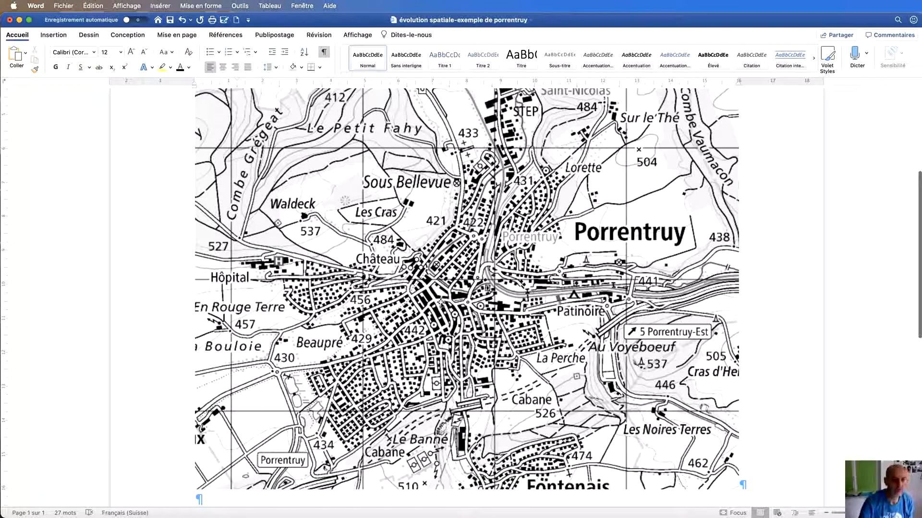
click(88, 37)
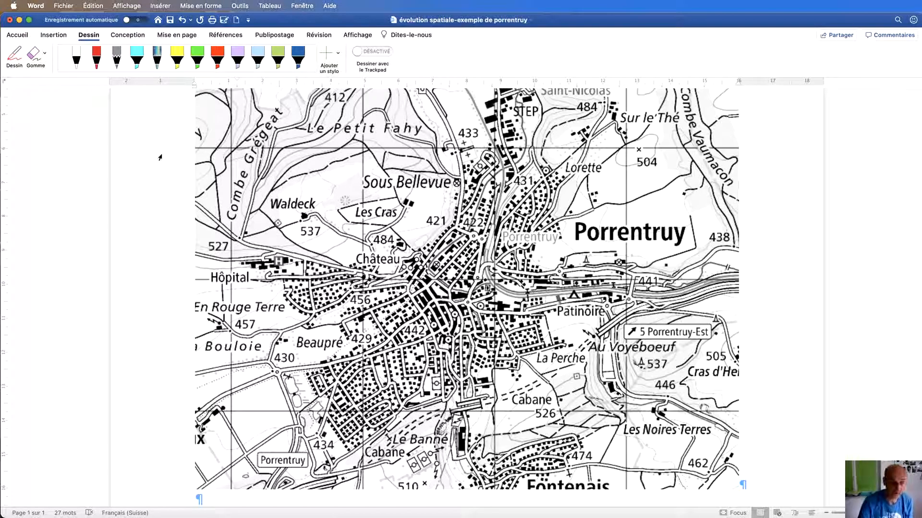
click(220, 63)
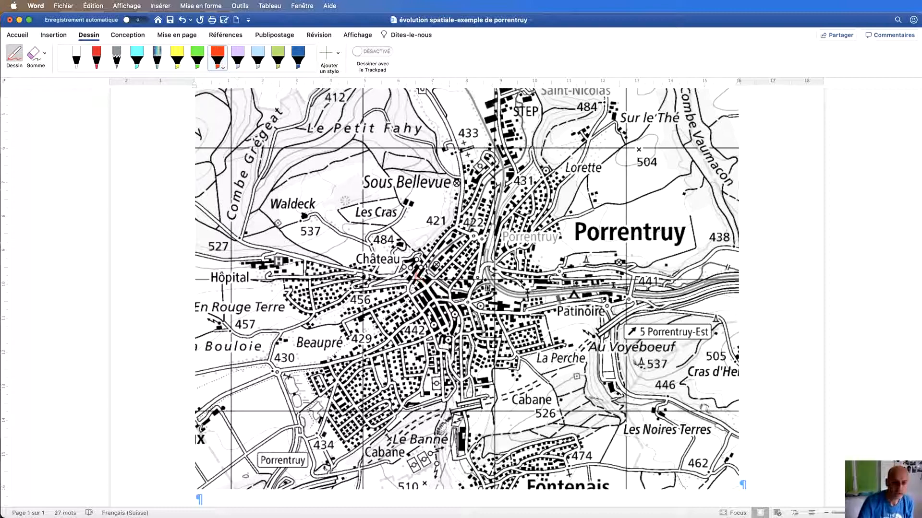
mouse_move(405, 268)
mouse_down()
mouse_move(442, 349)
mouse_move(461, 332)
mouse_move(462, 312)
mouse_move(417, 254)
mouse_move(407, 264)
mouse_up()
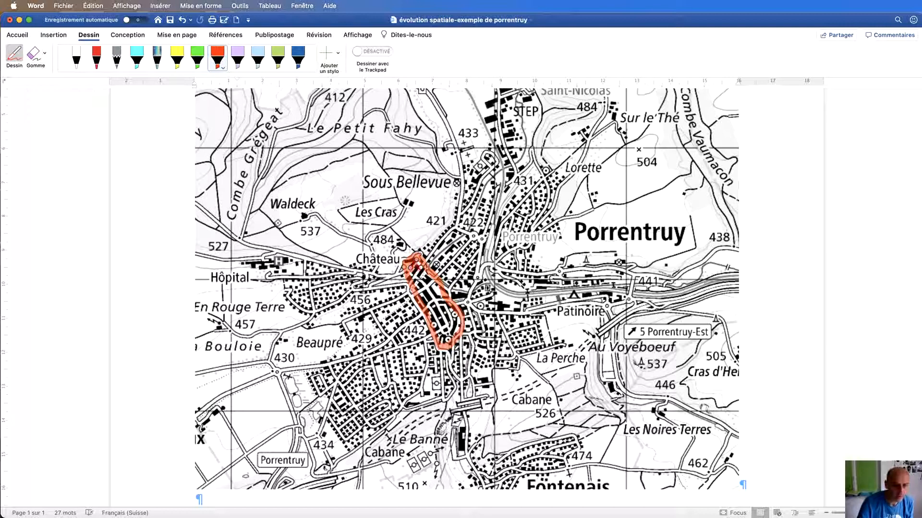
mouse_move(411, 275)
mouse_down()
mouse_move(439, 292)
mouse_move(430, 284)
mouse_up()
mouse_move(427, 281)
mouse_down()
mouse_move(426, 307)
mouse_move(456, 317)
mouse_move(436, 321)
mouse_up()
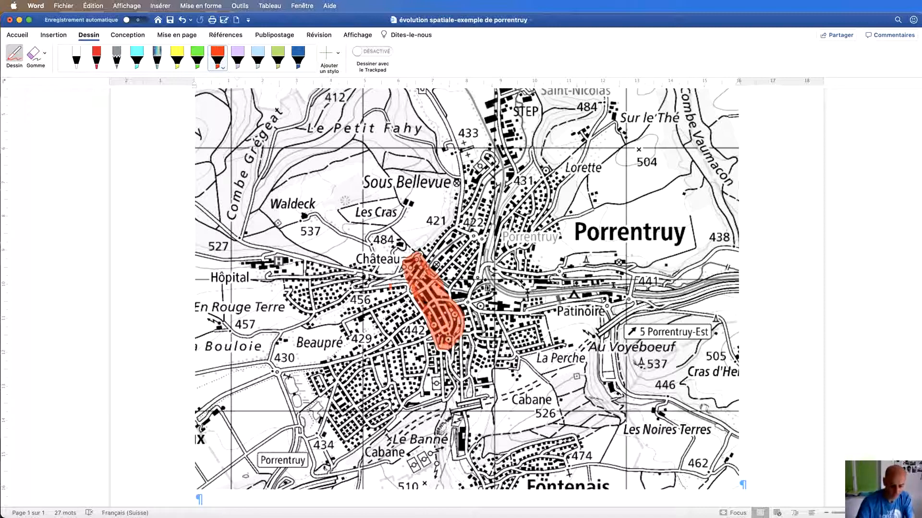
scroll(389, 286, down, 10)
key(Escape)
- Insert a small rectangle about 0.48 cm wide and 0.36 cm high before 1850 in the legend
scroll(389, 268, up, 4)
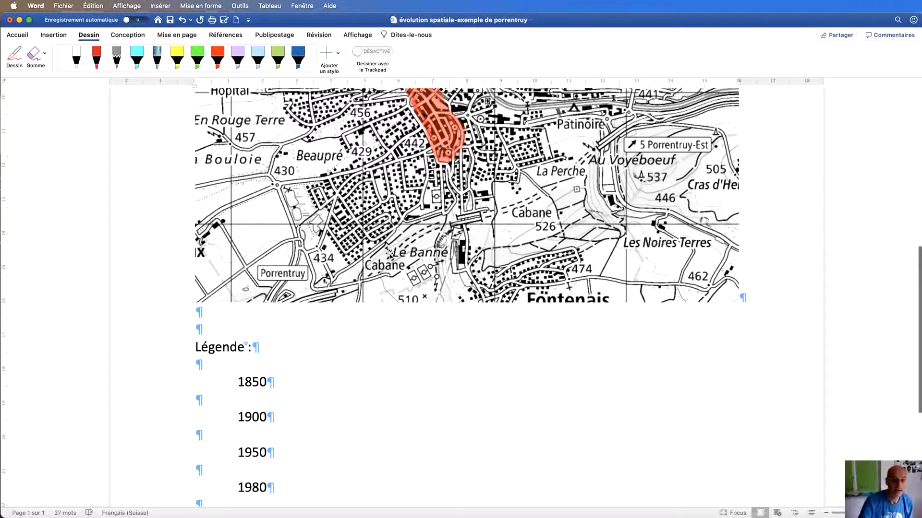
scroll(389, 255, up, 3)
scroll(336, 336, down, 1)
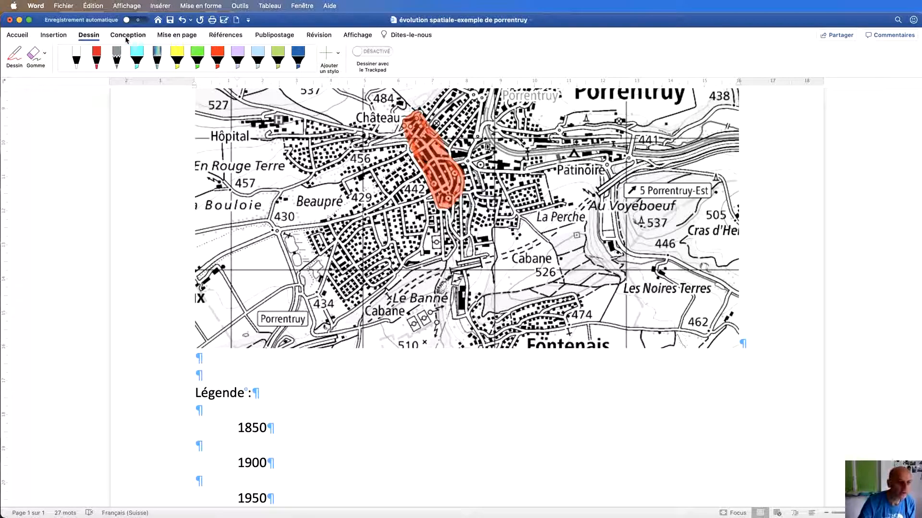
click(53, 35)
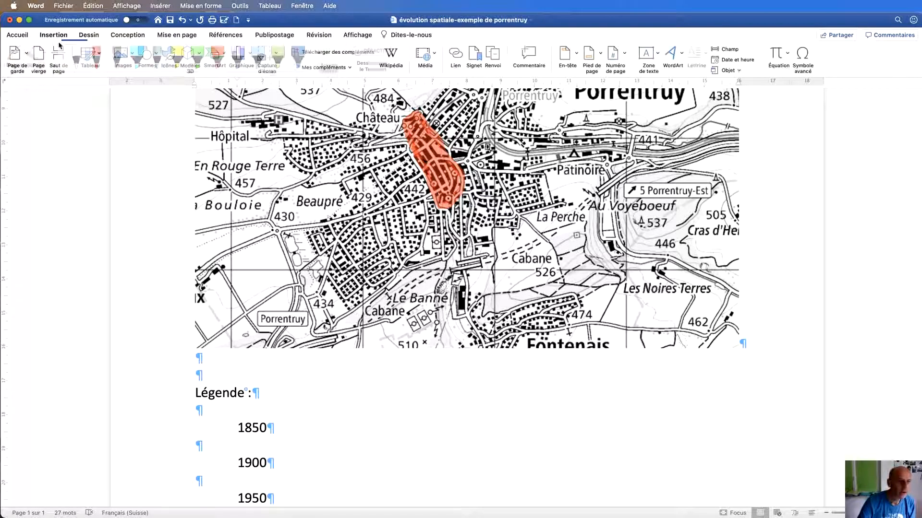
click(155, 58)
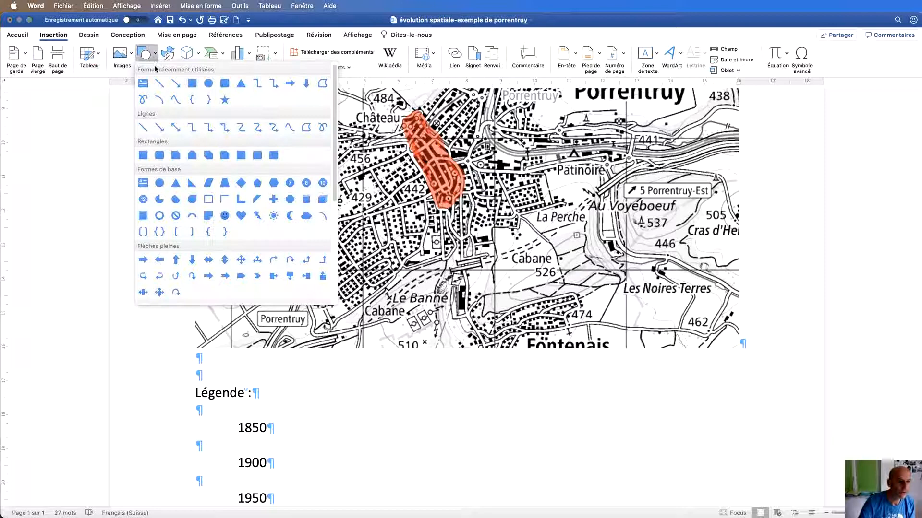
click(193, 83)
drag(214, 423, 232, 436)
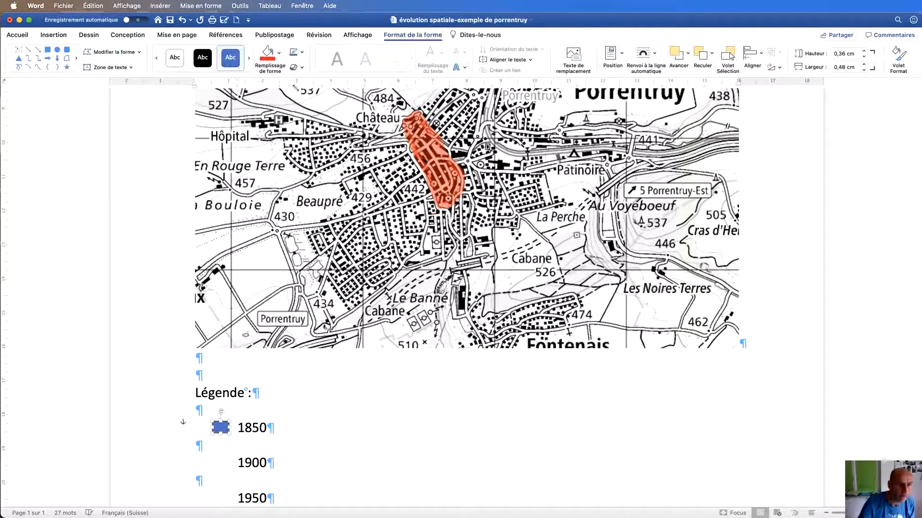
- Fill the 1850 legend rectangle with the standard red colour and deselect it
click(280, 54)
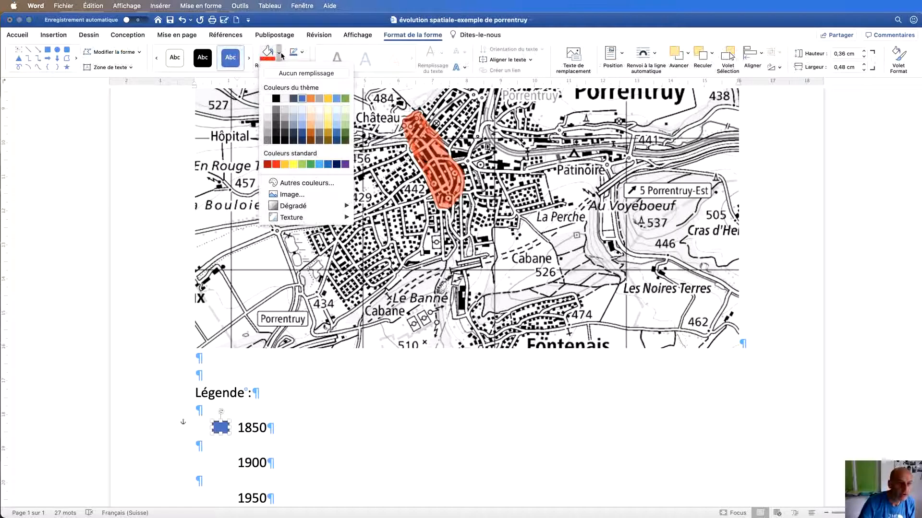
click(276, 165)
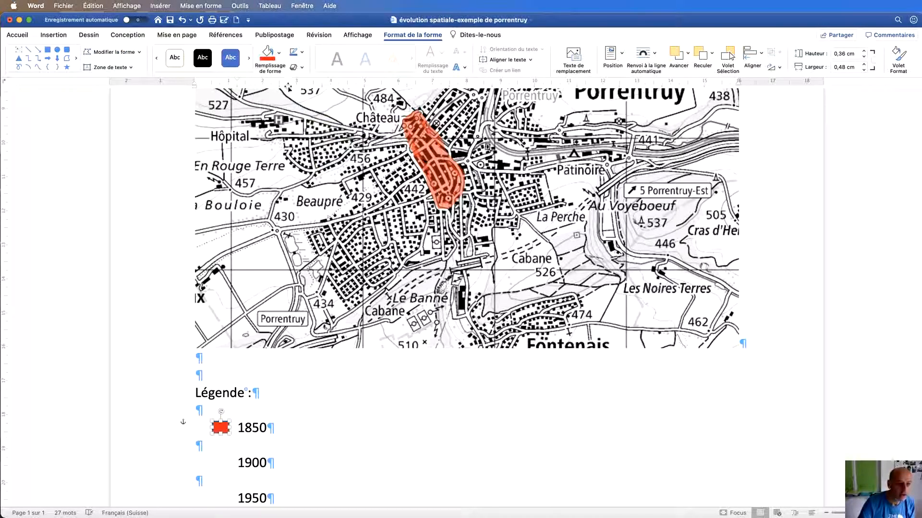
click(340, 430)
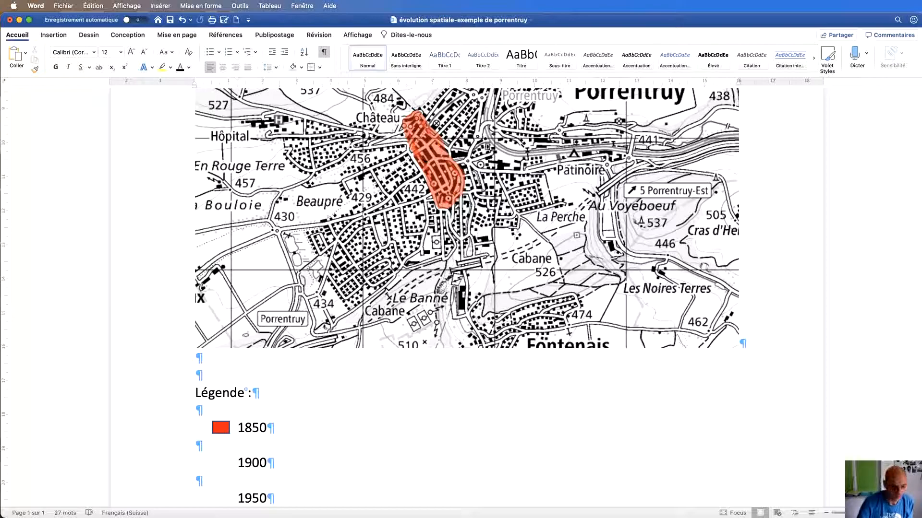
- Switch to the Swiss map in Safari, show the Voyage dans le temps - Cartes layer and activate its timeline
key(super+Tab)
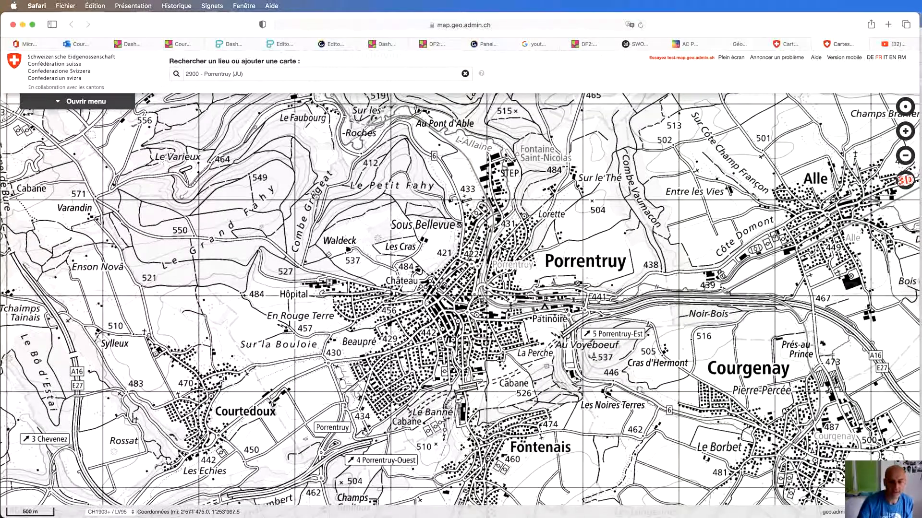
click(63, 103)
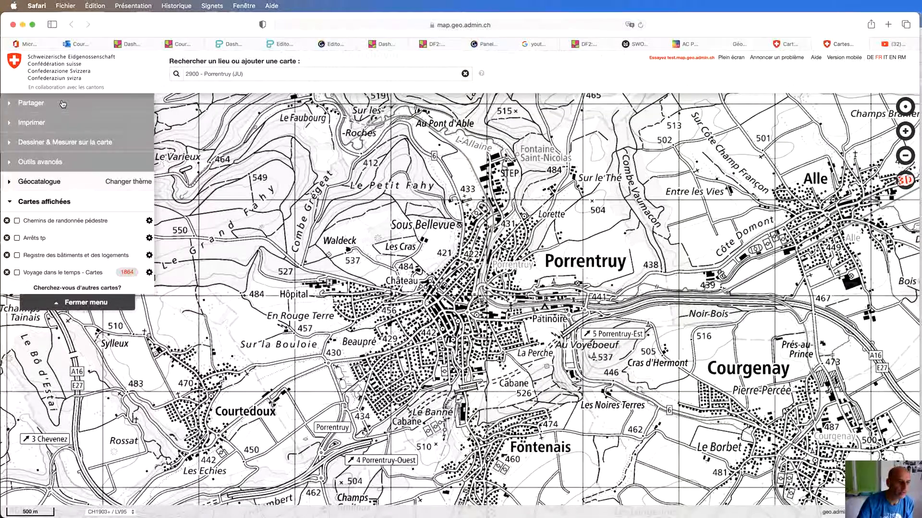
click(17, 273)
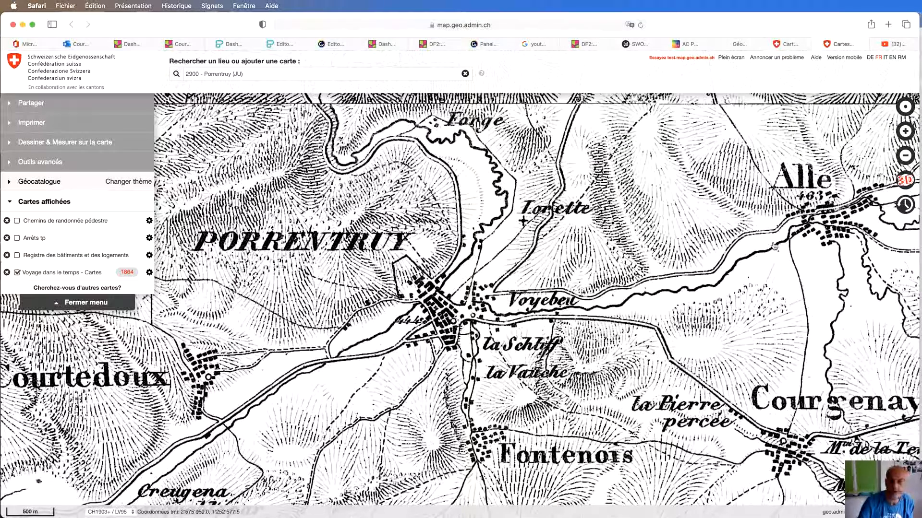
click(905, 204)
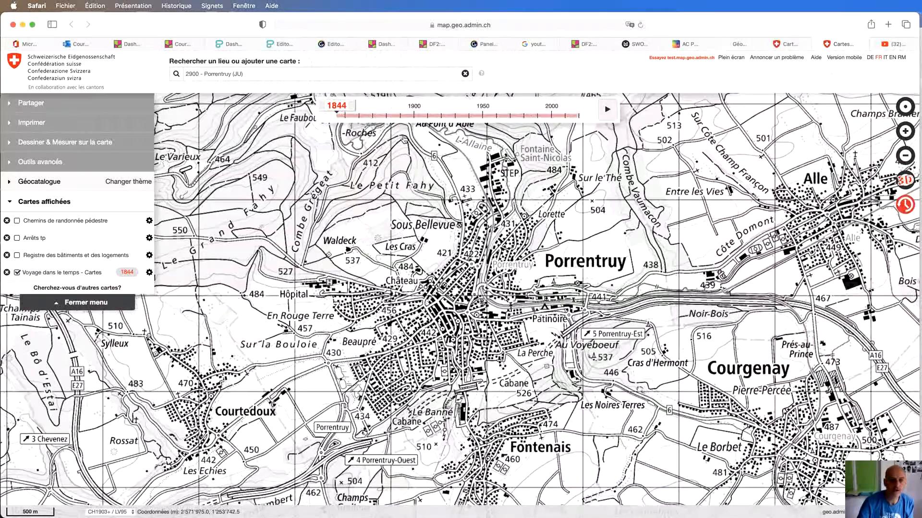
- Set the historical map to 1900, examine Porrentruy's built-up area up close, and compare it with the year 1950
drag(349, 110, 426, 113)
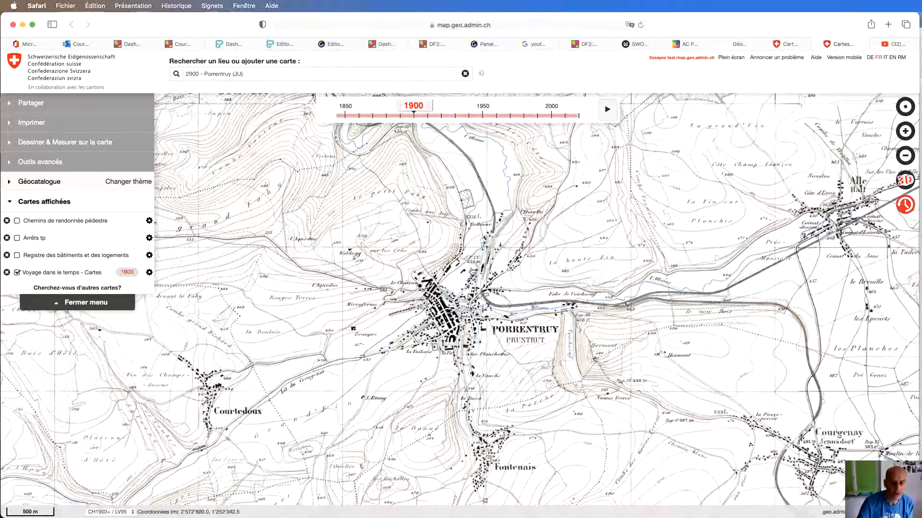
click(905, 131)
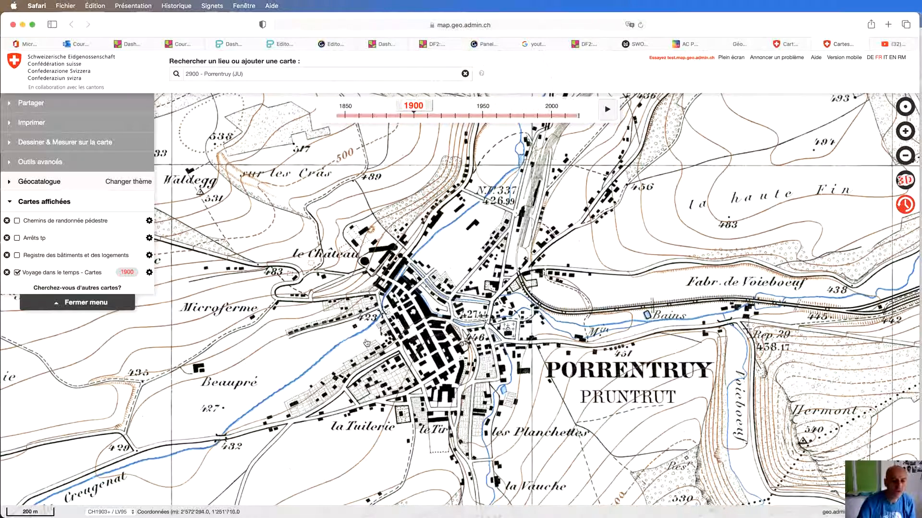
drag(428, 108, 497, 109)
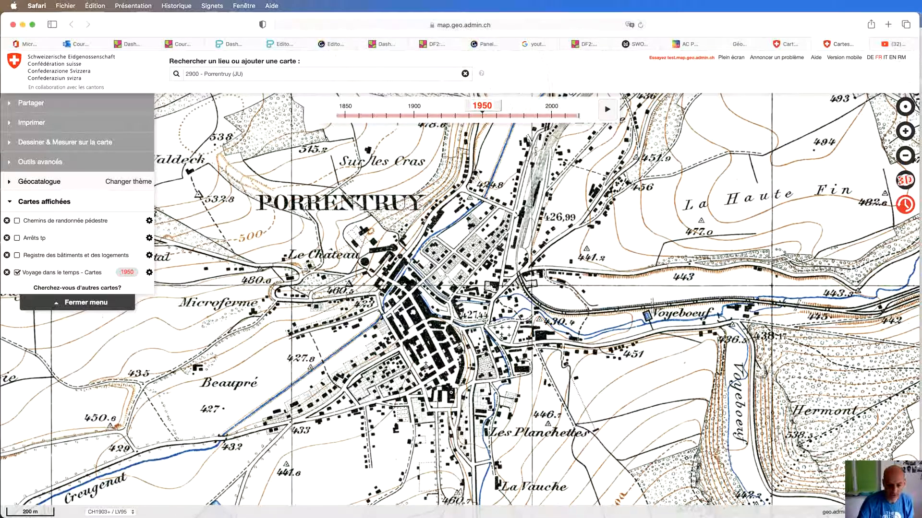
- Return to the Word document and delete the stray space before 2018 in the legend
key(super+Tab)
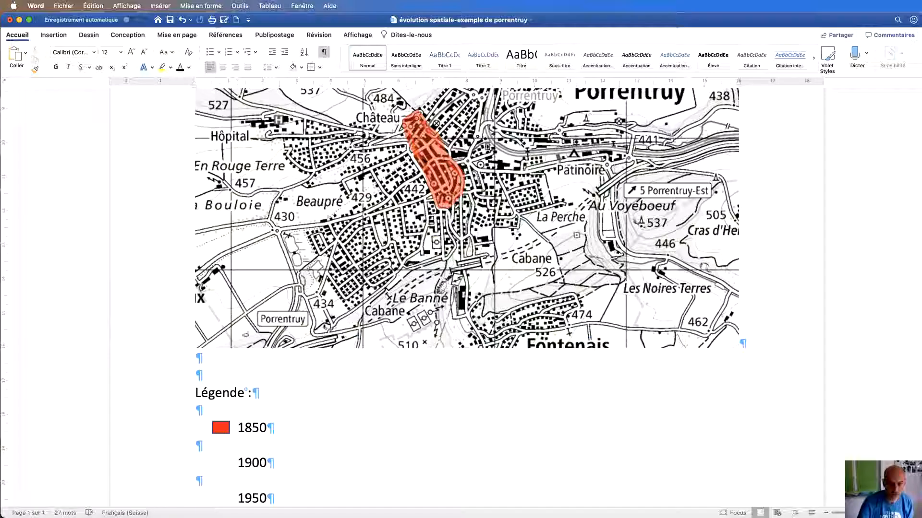
scroll(362, 386, down, 2)
scroll(362, 386, down, 5)
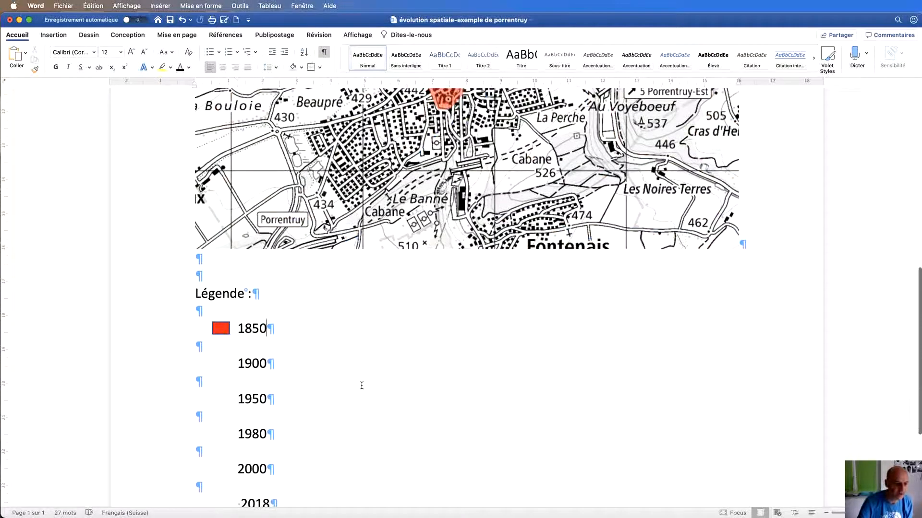
click(242, 325)
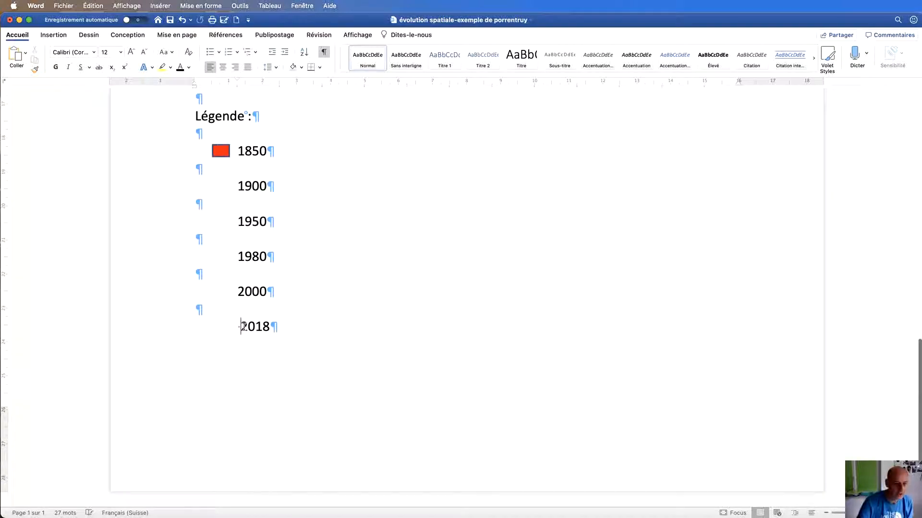
key(BackSpace)
scroll(362, 280, up, 8)
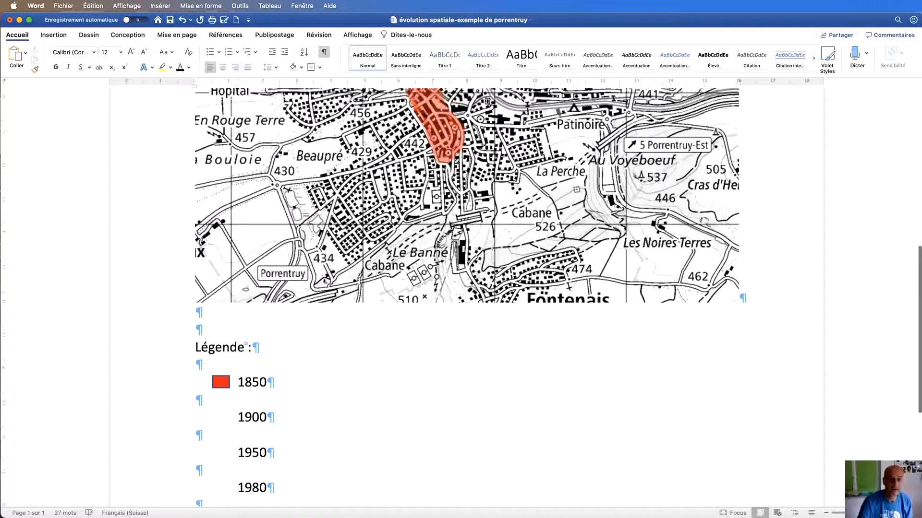